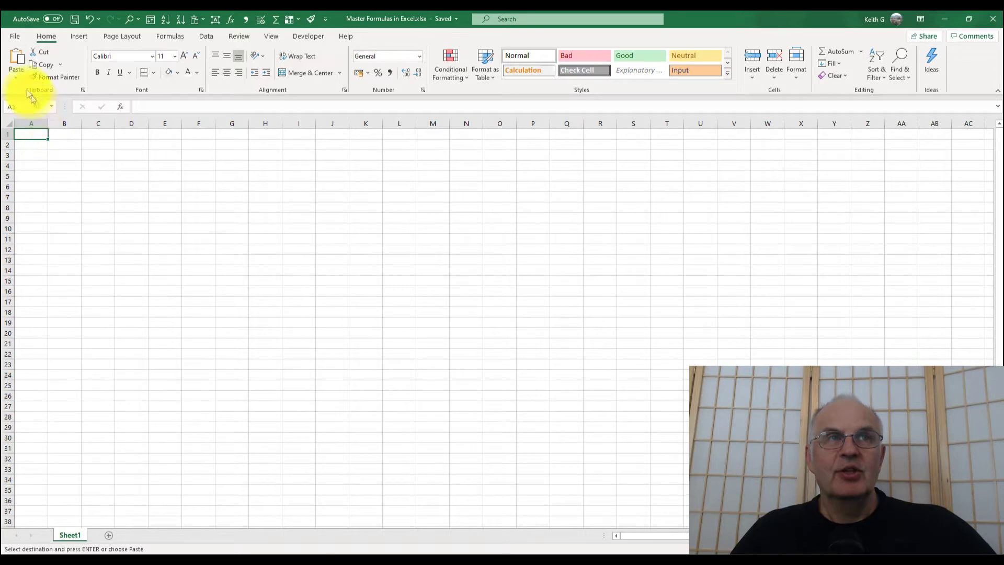
Step: Paste the copied table into the sheet starting at A1 and format its numbers in comma style without decimals
key("ctrl+a")
left_click(17, 55)
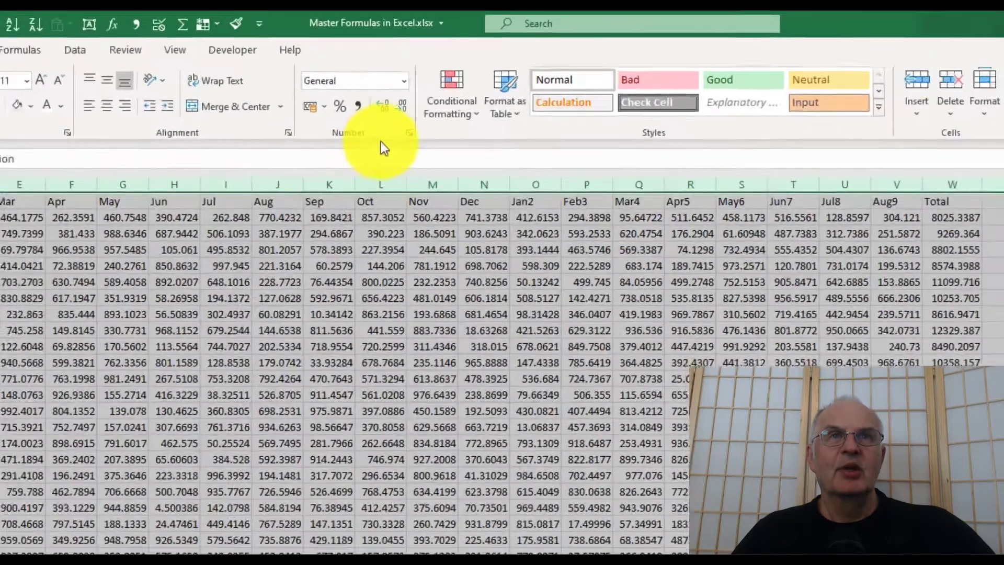
left_click(358, 107)
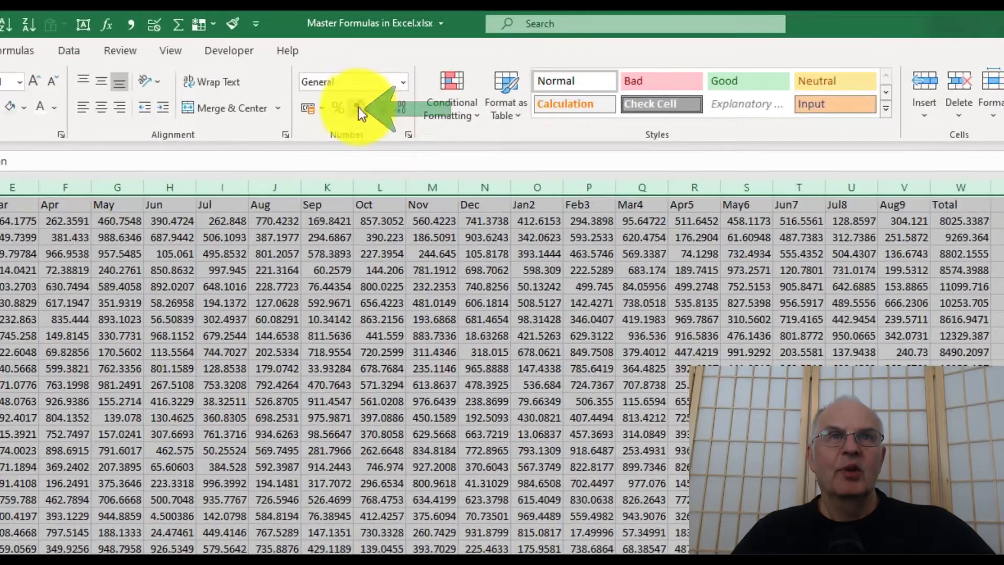
left_click(400, 108)
left_click(400, 108)
left_click(182, 380)
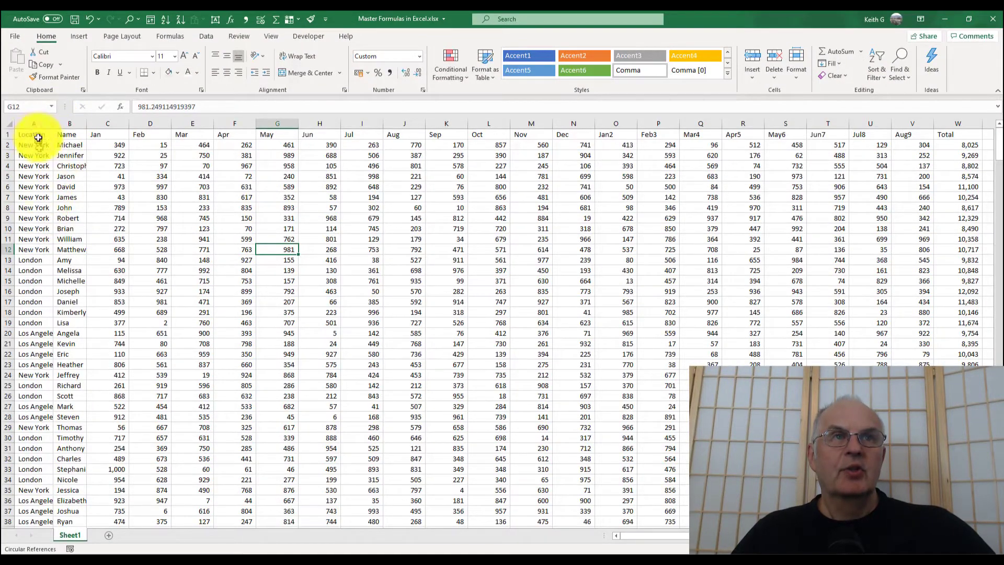
Step: Freeze panes at cell C2 so the header row and the Location and Name columns stay in place
left_click(63, 148)
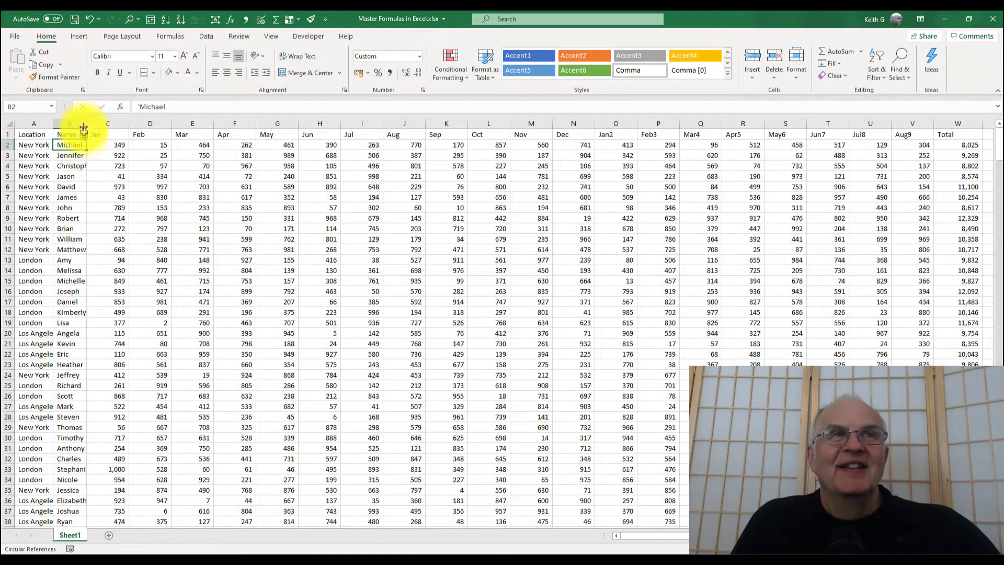
left_click_drag(84, 124, 82, 124)
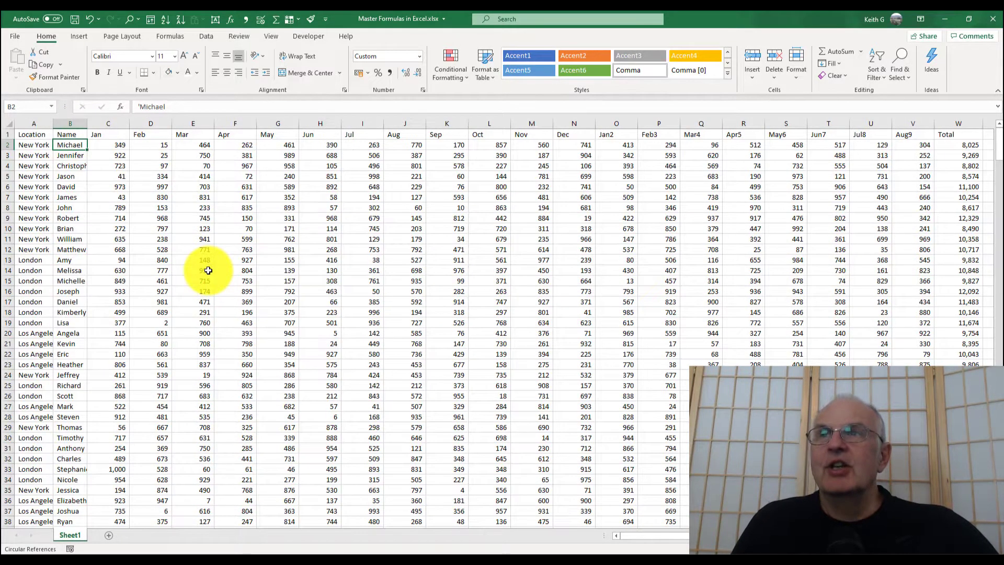
left_click(123, 275)
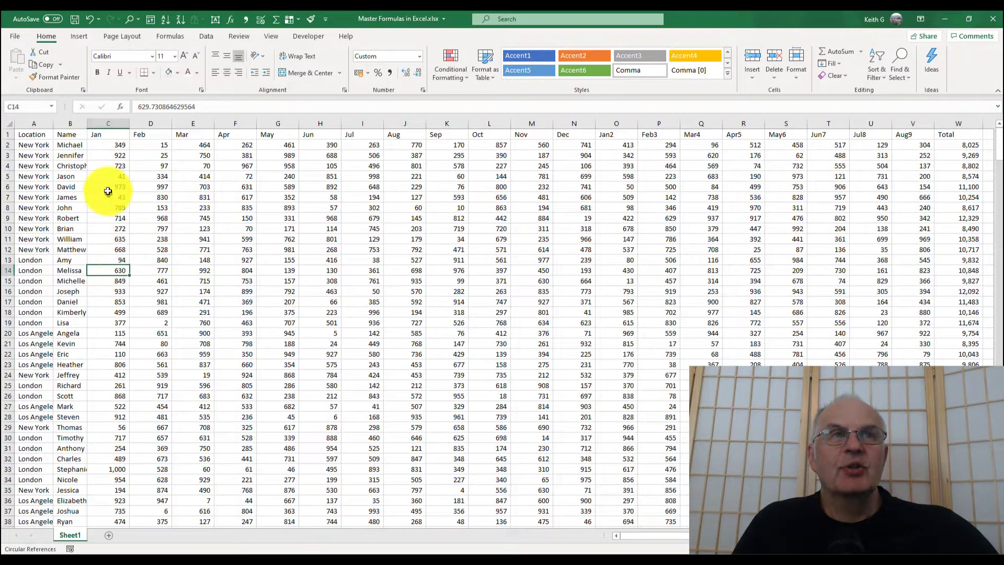
left_click(120, 174)
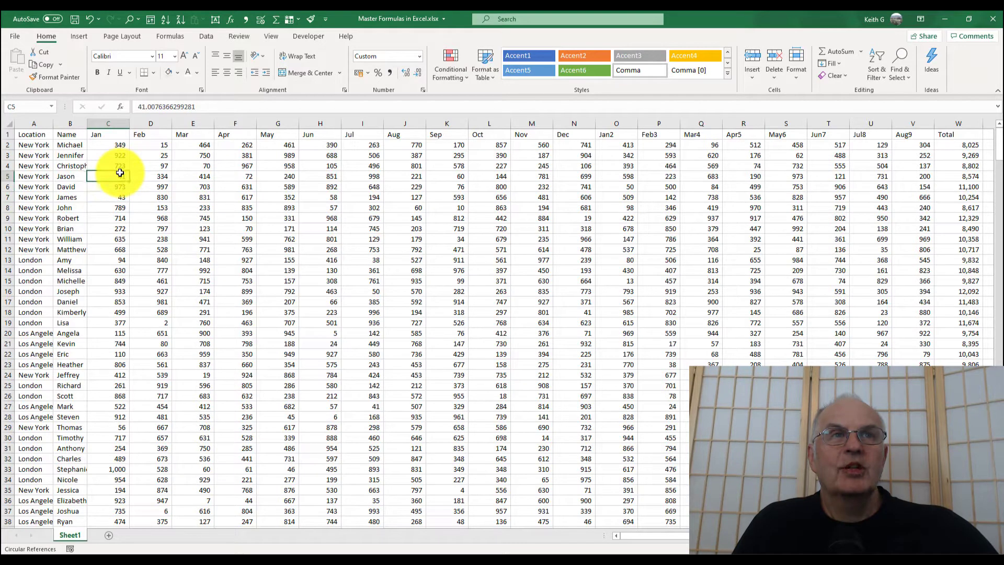
left_click(89, 145)
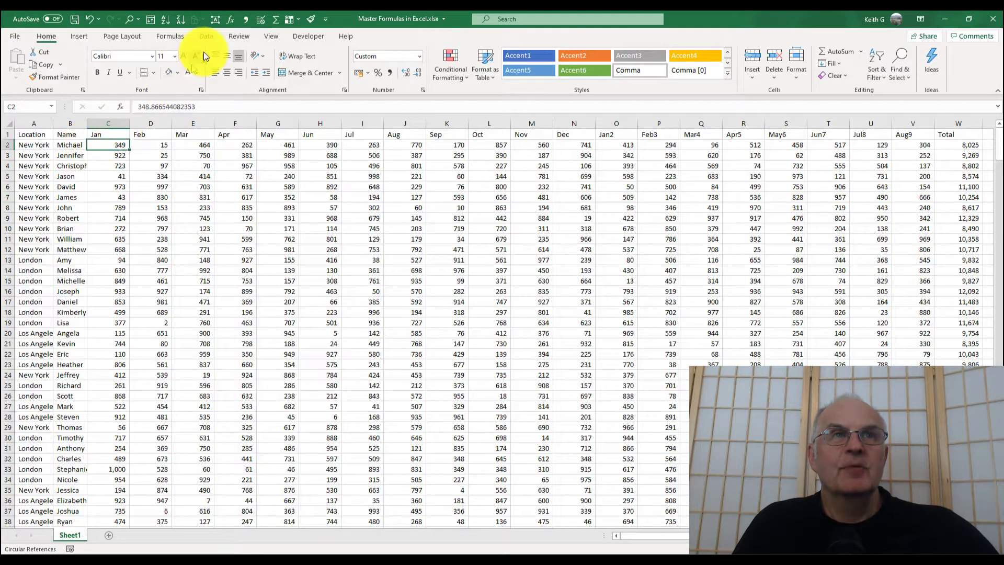
left_click(271, 36)
left_click(357, 55)
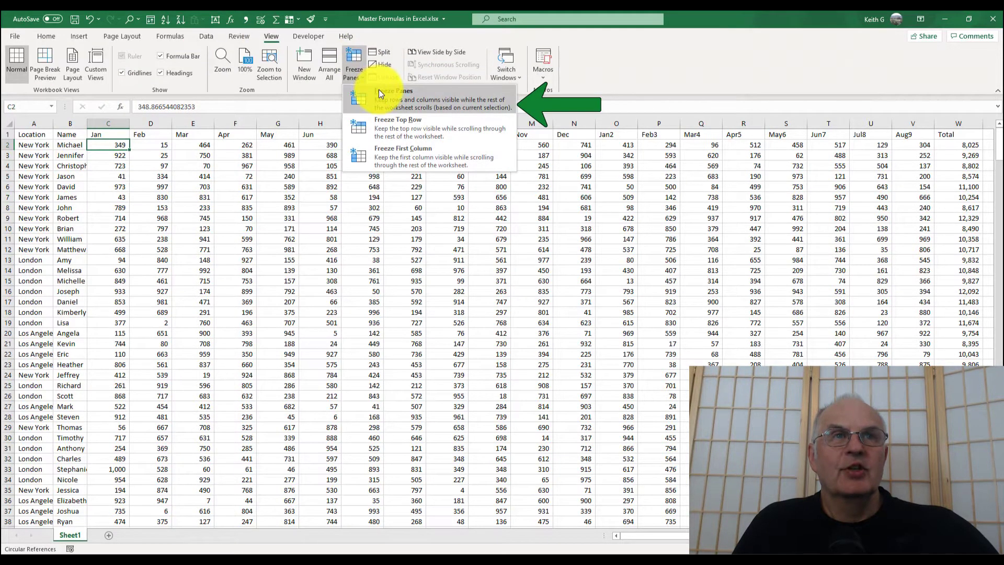
left_click(378, 89)
Step: Start inserting a function in cell C407, five rows below the Jan total, and search for "count cells"
left_click(112, 264)
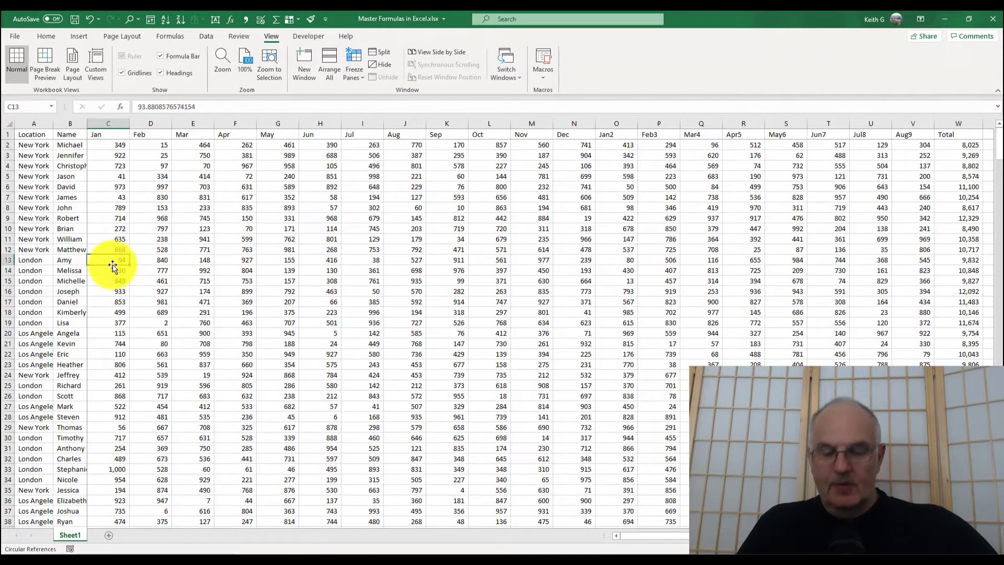
key("End")
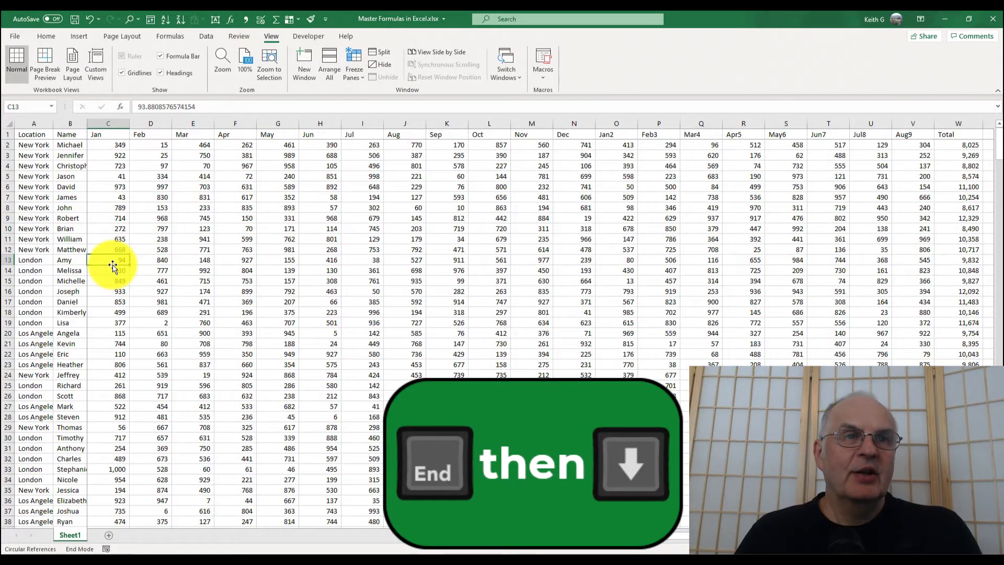
key("Down")
key("Down")
key("Down")
key("Down")
key("Down")
key("Down")
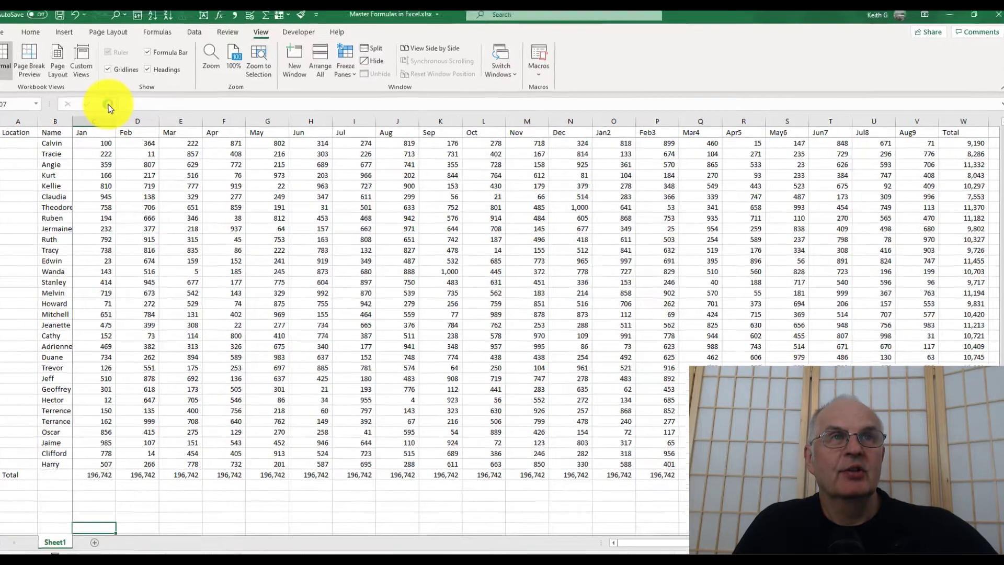
left_click(121, 107)
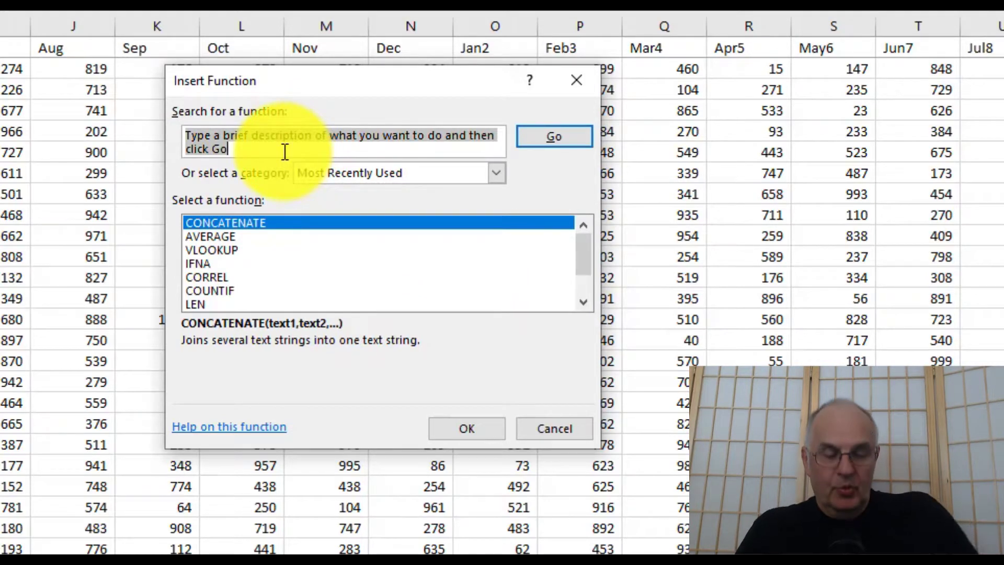
type("c")
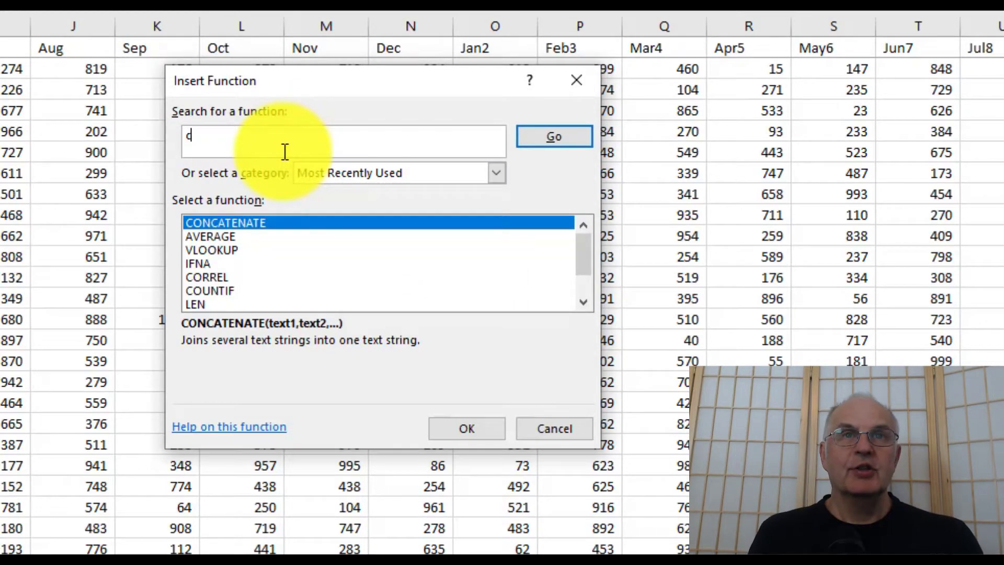
type("ount cells")
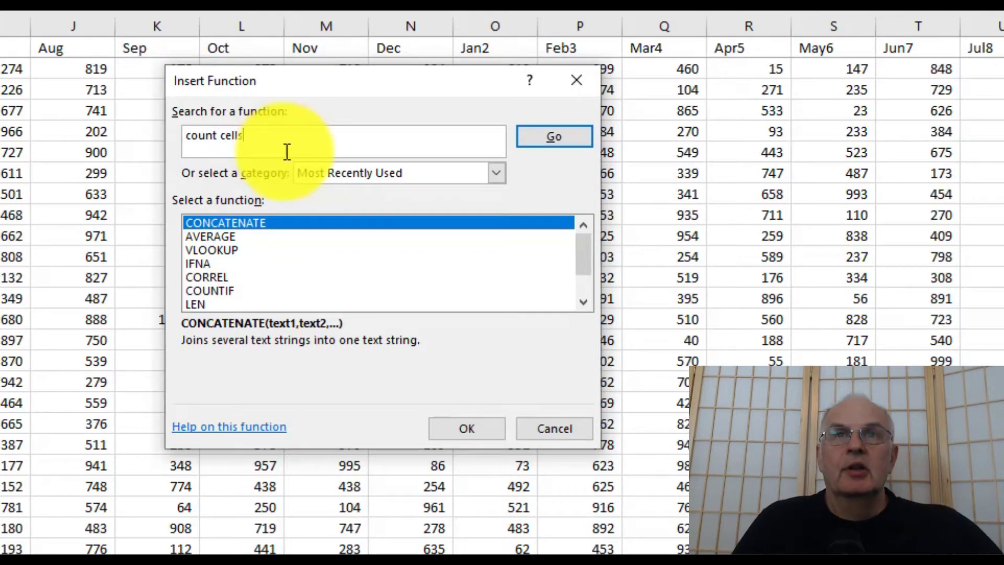
left_click(533, 137)
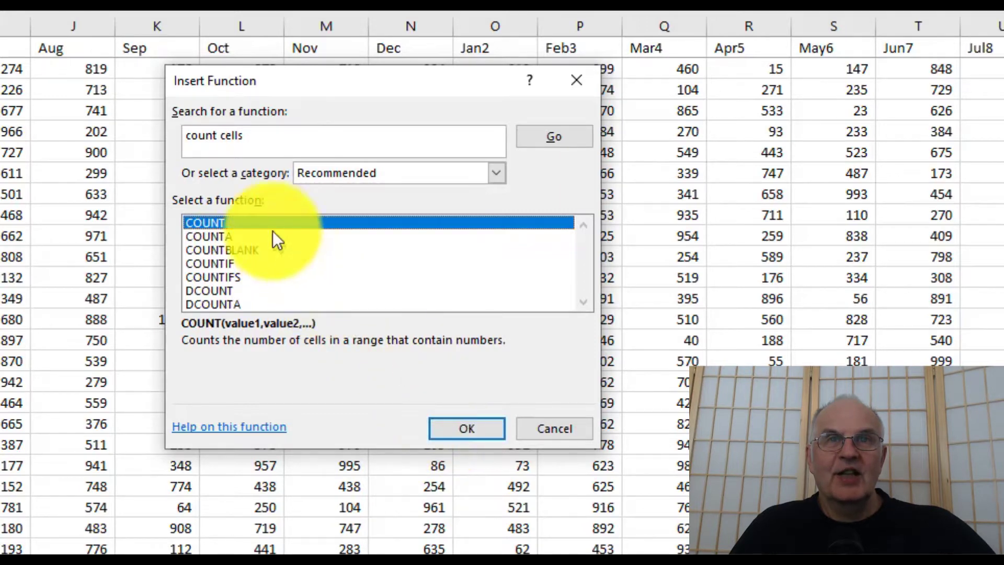
Step: Insert COUNT over C2:C406 in C407 and fill it across row 407 to the Total column
left_click(483, 429)
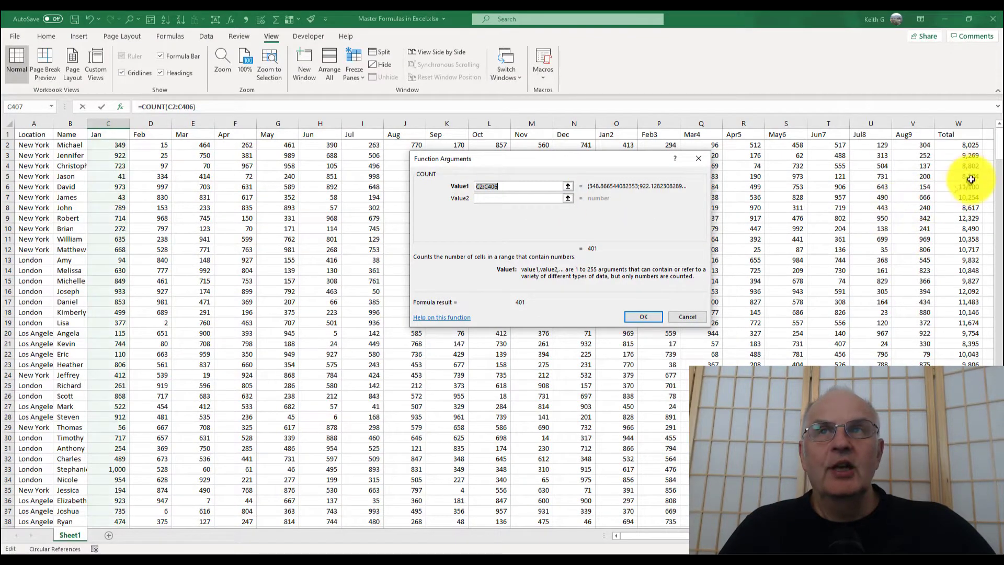
mouse_move(999, 148)
left_mouse_down()
mouse_move(998, 525)
mouse_move(999, 504)
left_mouse_up()
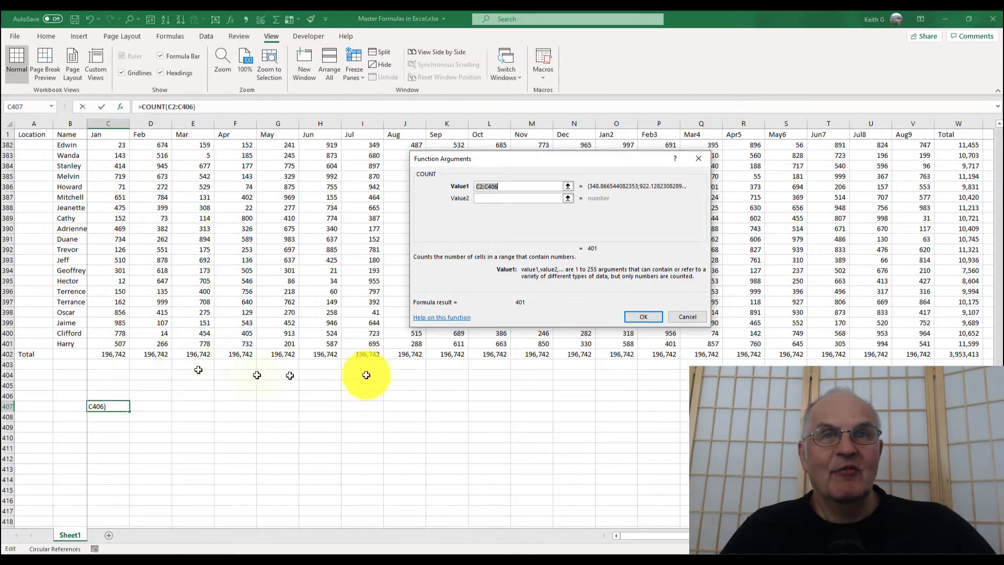
left_click(643, 316)
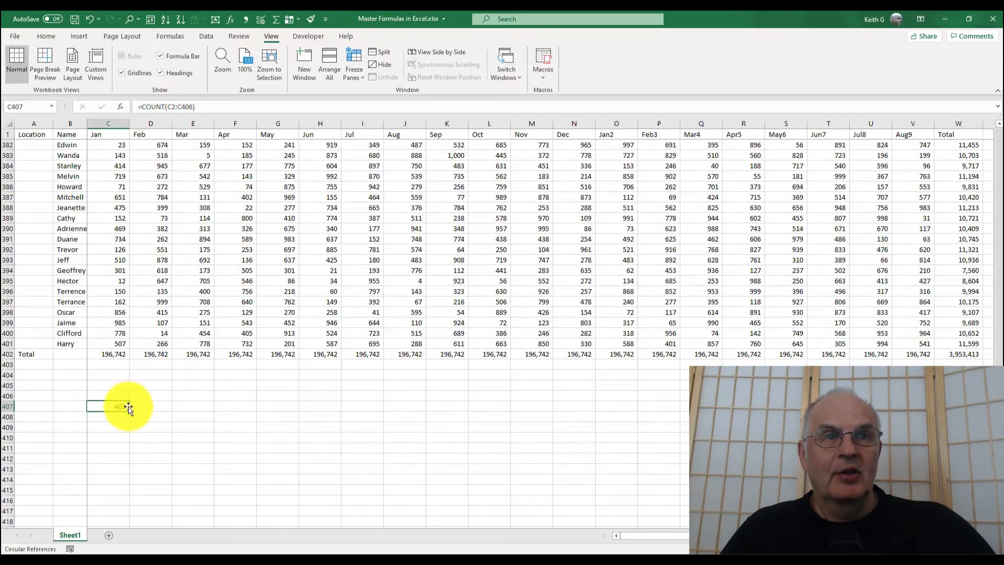
mouse_move(129, 410)
left_mouse_down()
mouse_move(760, 357)
mouse_move(773, 374)
mouse_move(768, 398)
mouse_move(732, 429)
mouse_move(686, 442)
left_mouse_up()
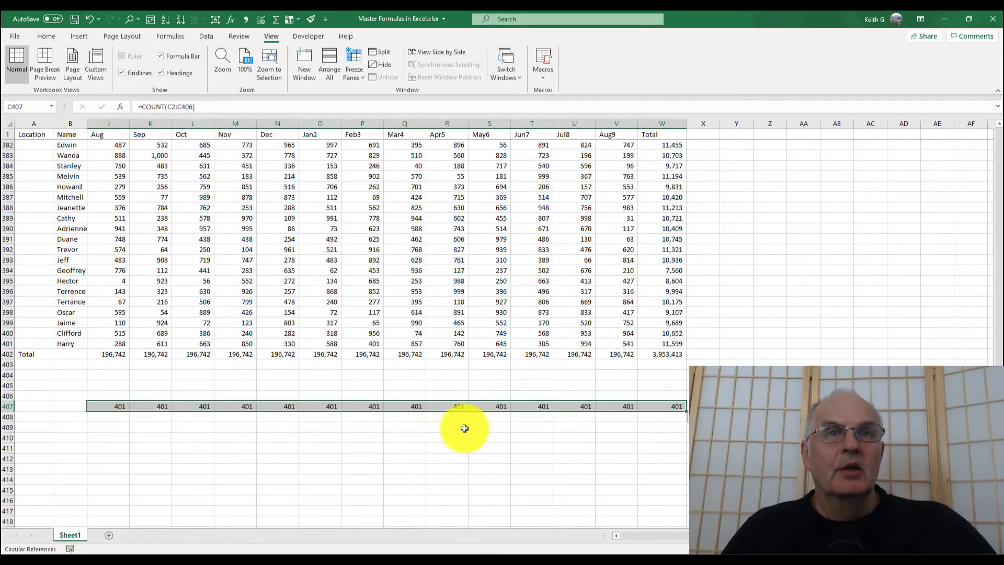
Step: Insert a COUNT function in cell R409 over the Apr5 range R2:R408
left_click(445, 431)
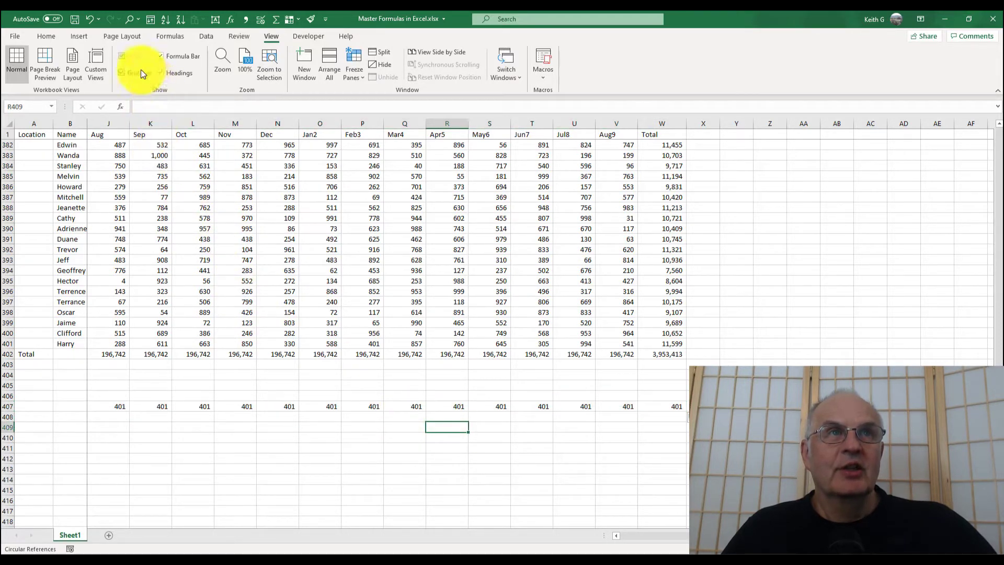
left_click(119, 108)
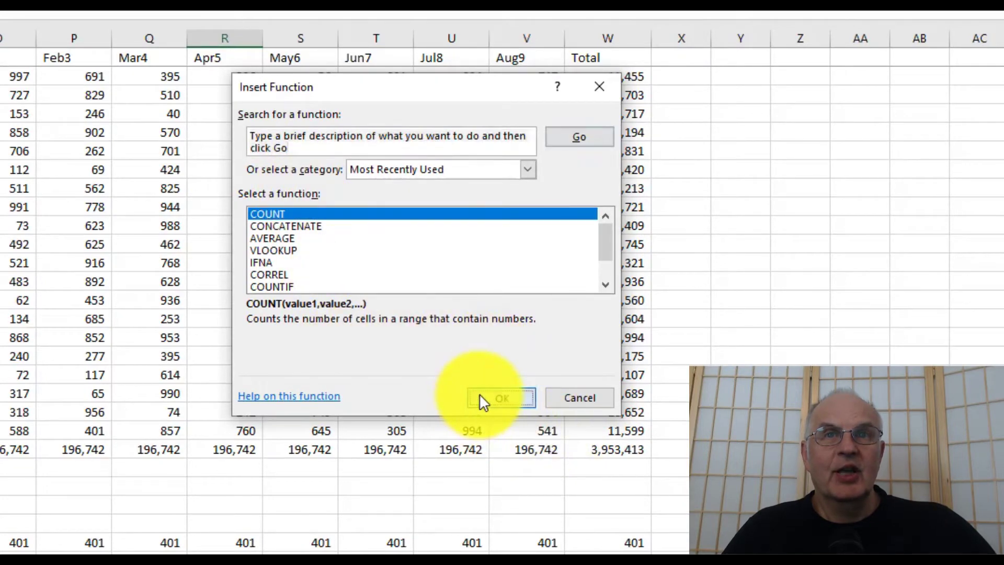
left_click(501, 397)
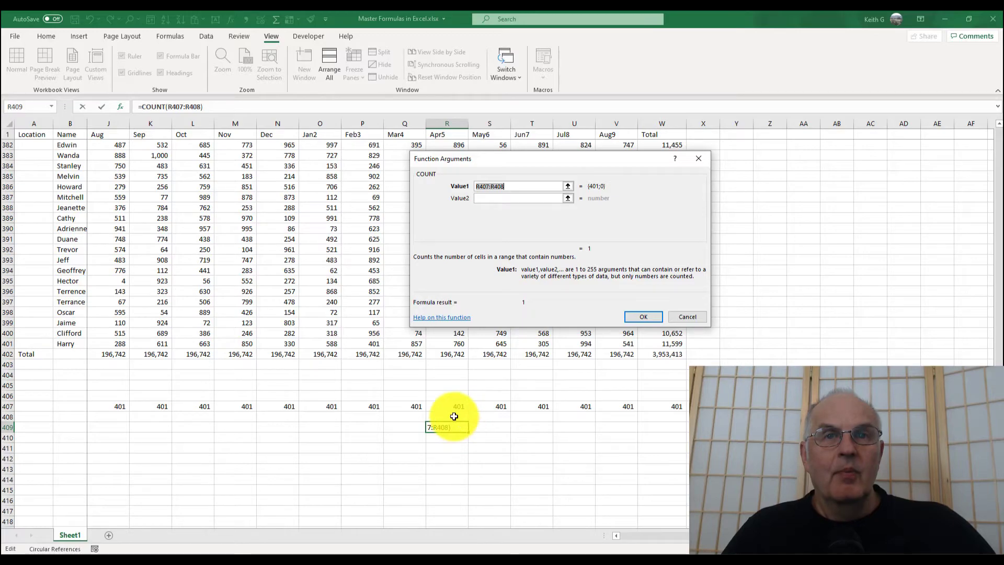
left_click_drag(453, 413, 453, 145)
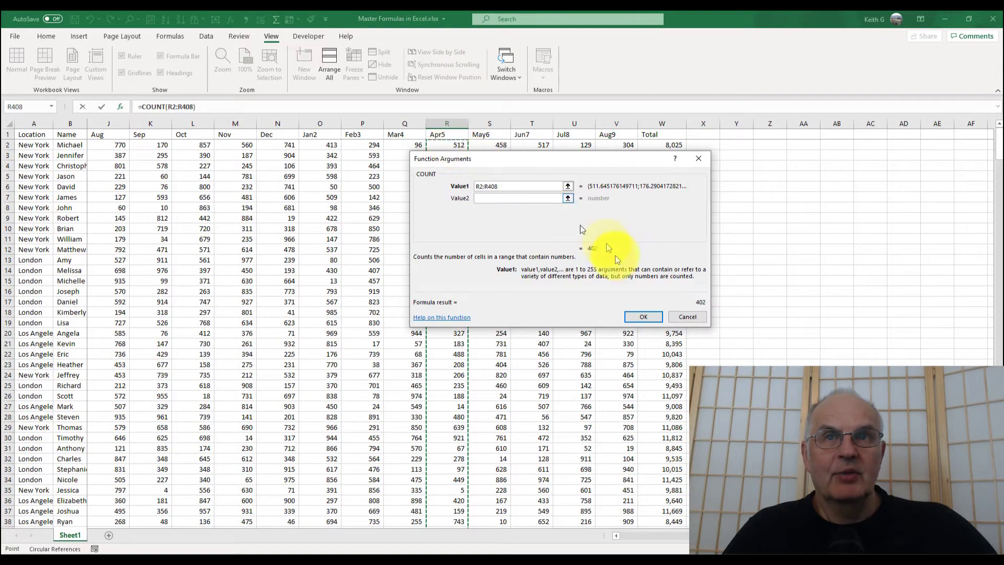
left_click(642, 318)
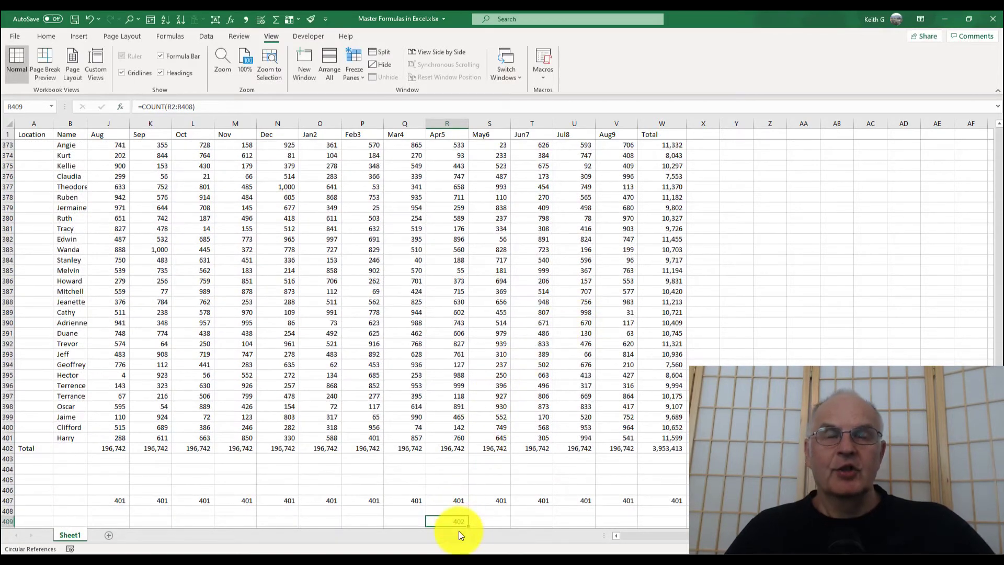
Step: Enter the text "hello" in R404 and the number 5 in R405 to test the Apr5 counts
left_click(458, 470)
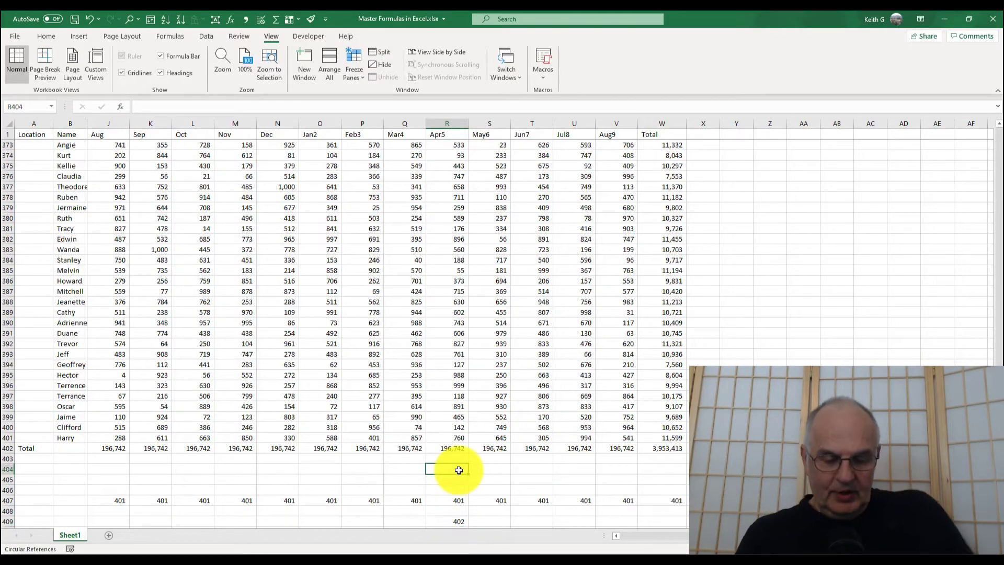
type("hello")
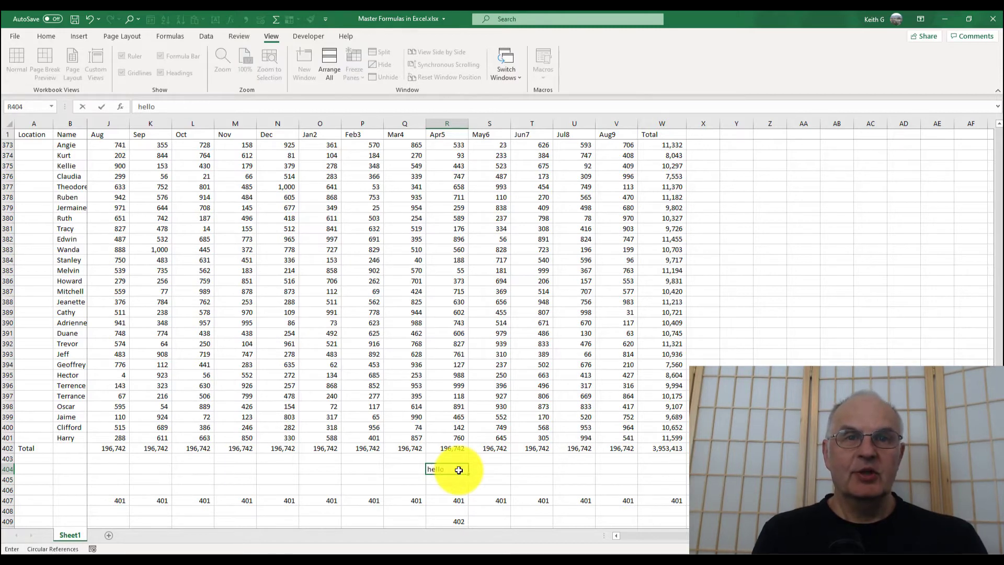
key("Return")
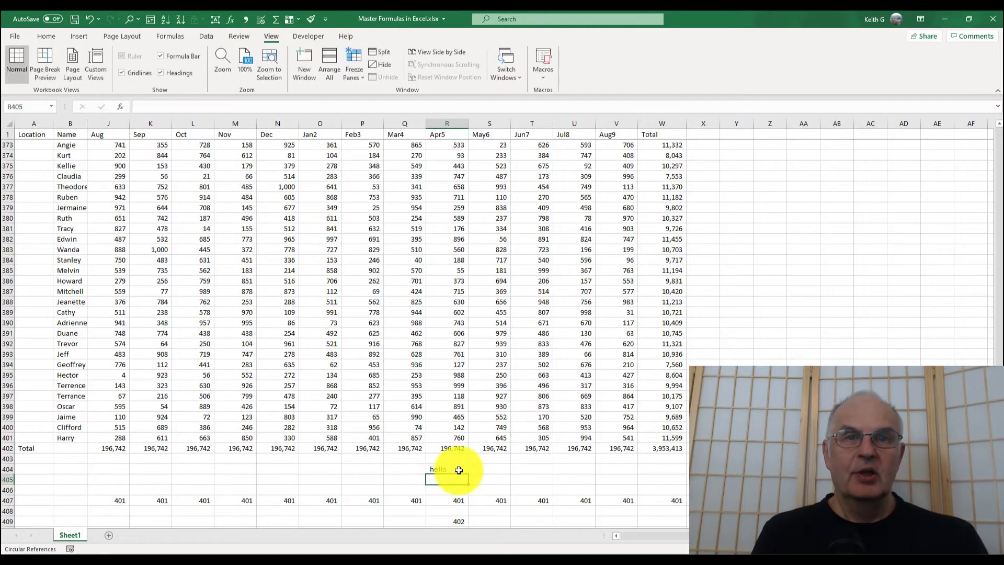
type("5")
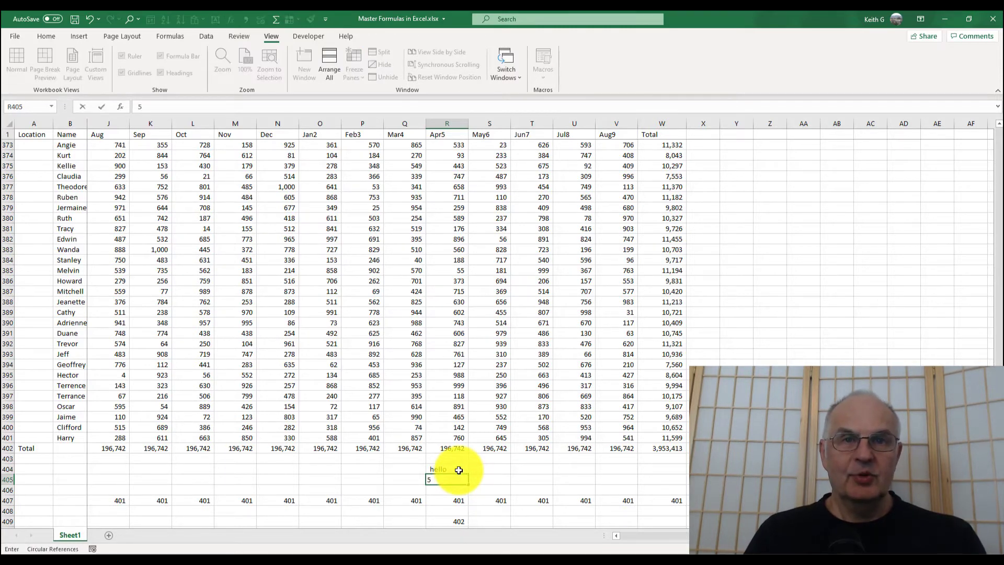
key("Return")
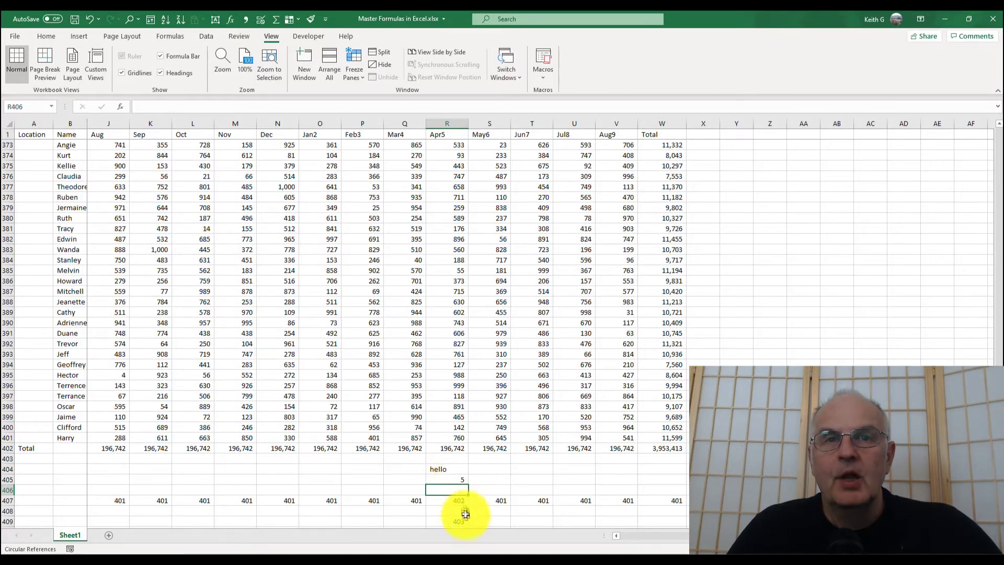
Step: Search the functions for "count" and insert COUNTA in cell S409 over the May6 range S1:S408
left_click(505, 522)
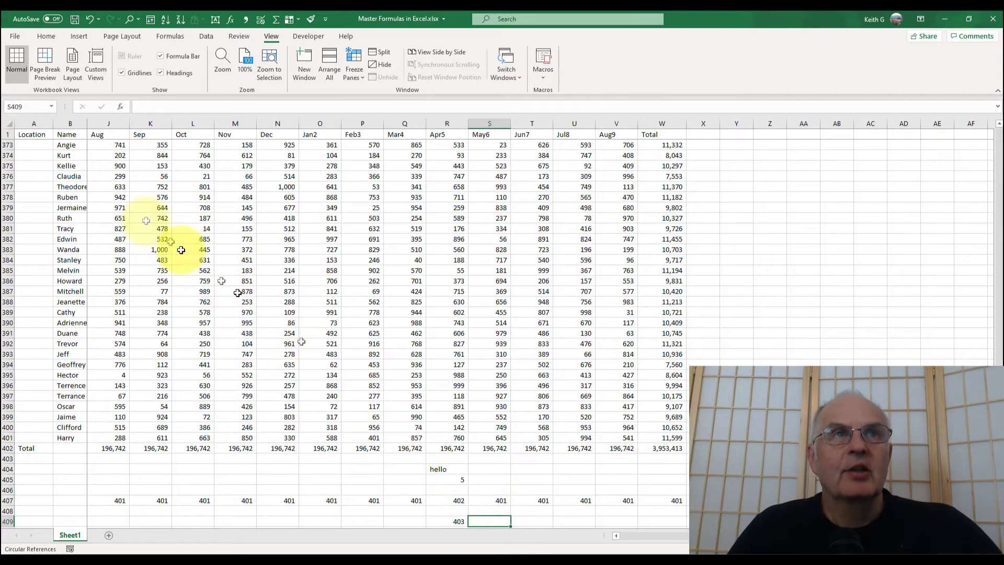
left_click(117, 106)
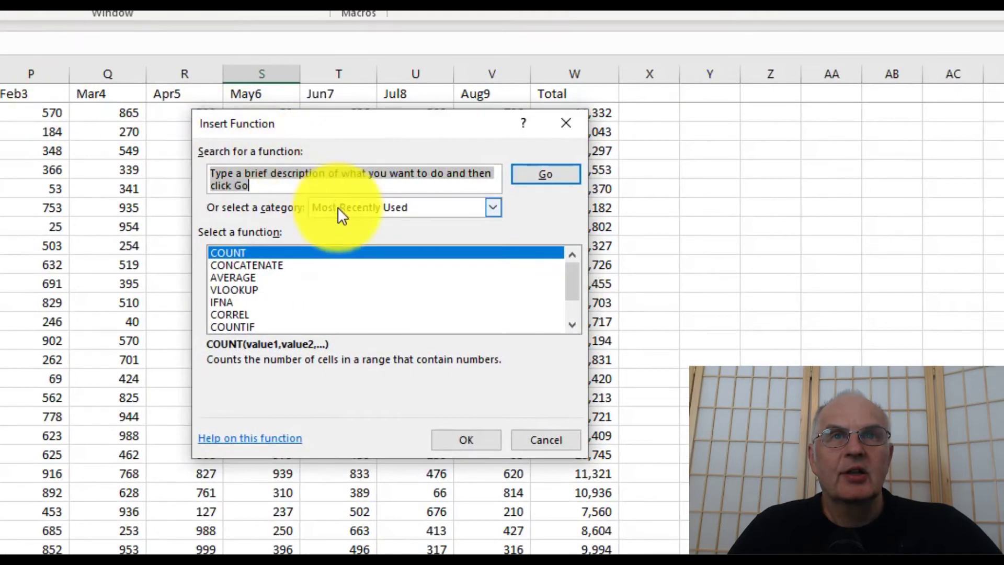
type("c")
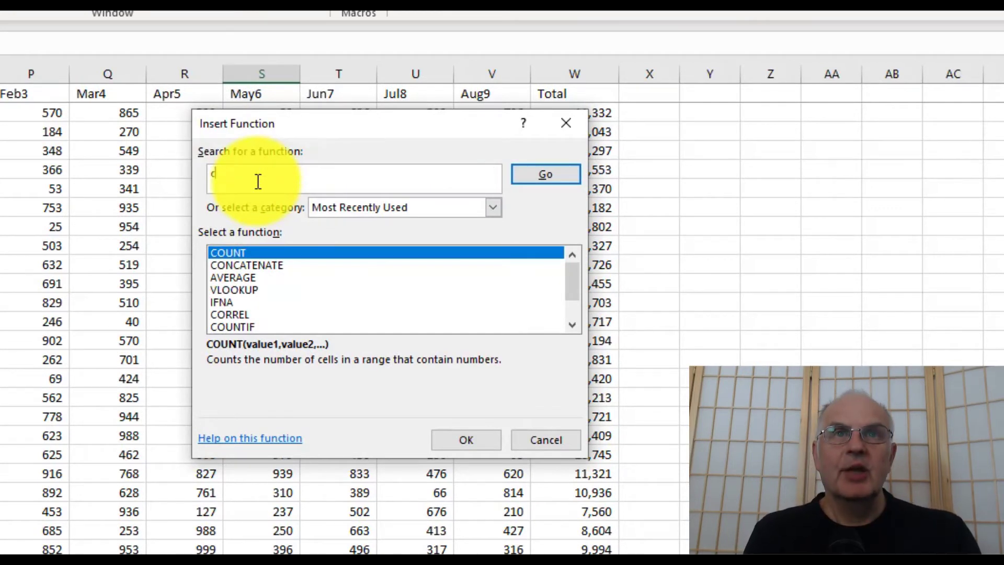
type("ount")
key("Return")
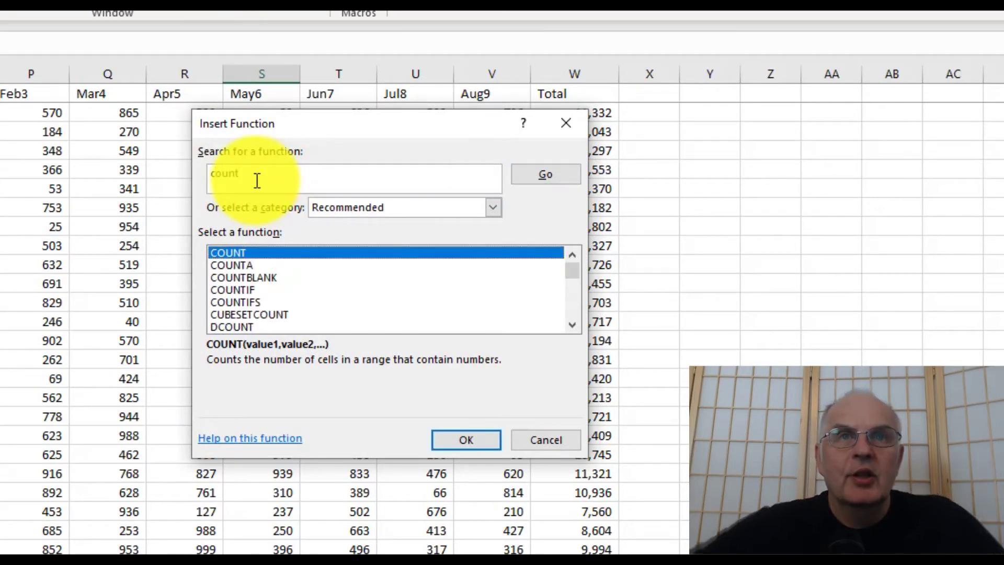
left_click(245, 265)
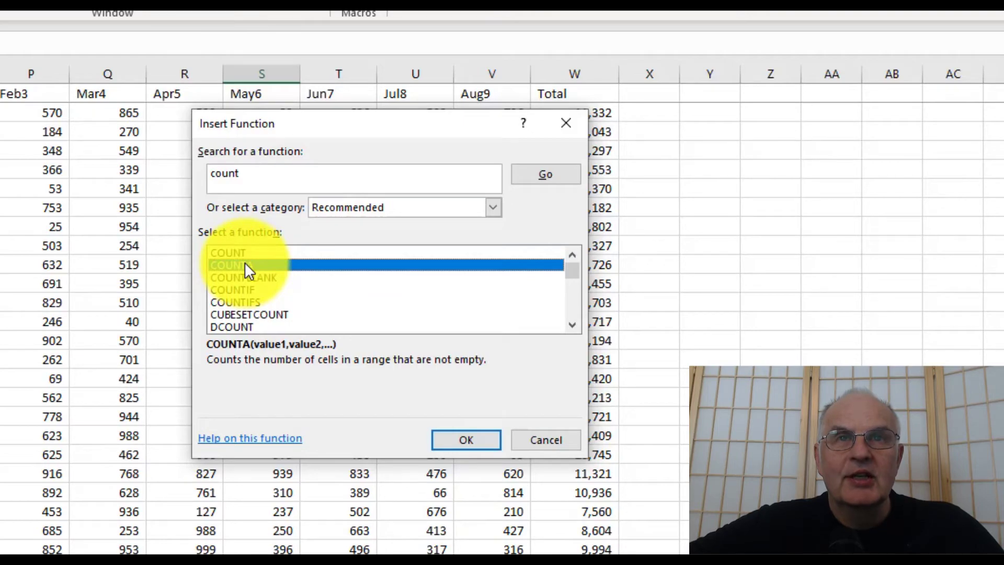
left_click(477, 437)
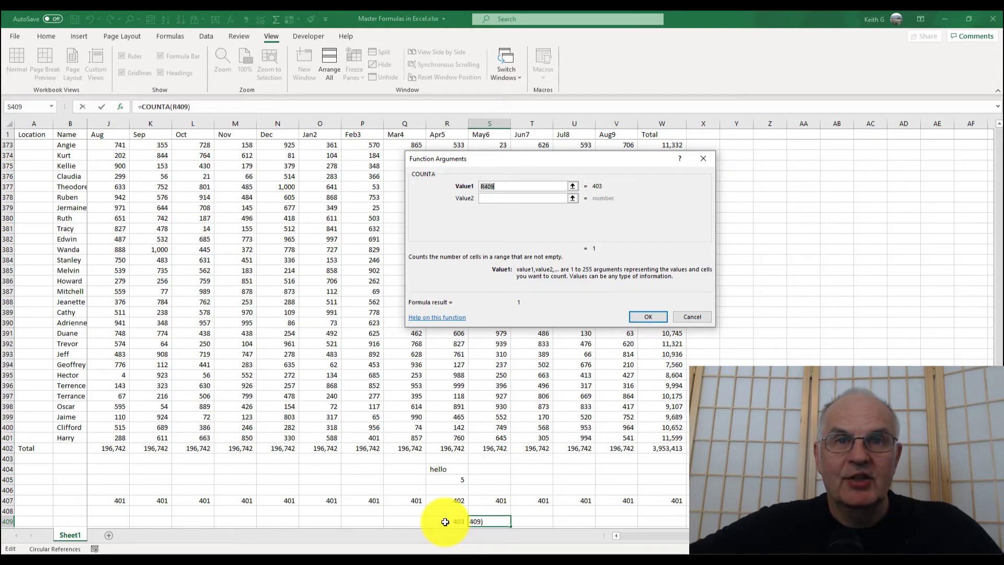
left_click_drag(501, 508, 479, 24)
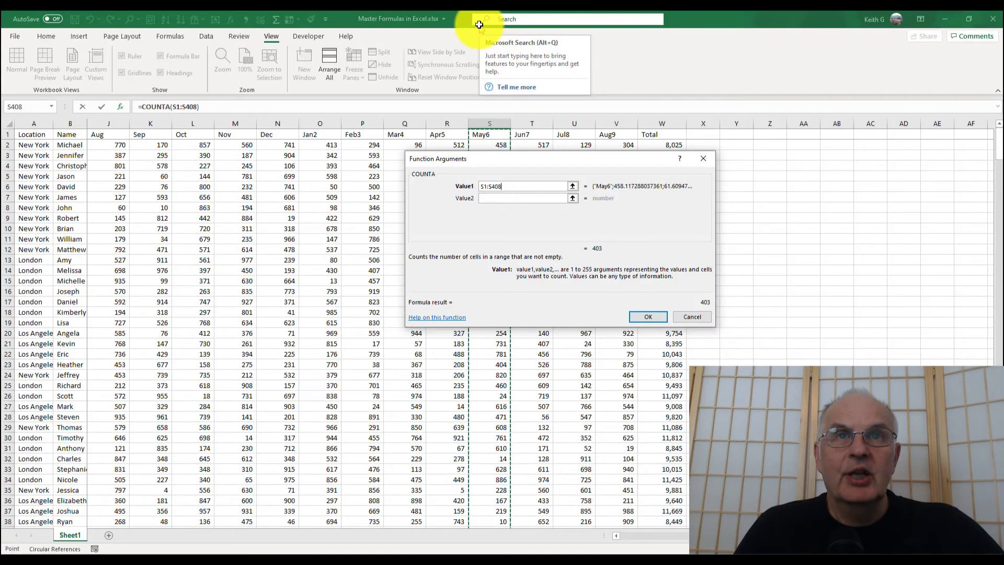
key("Return")
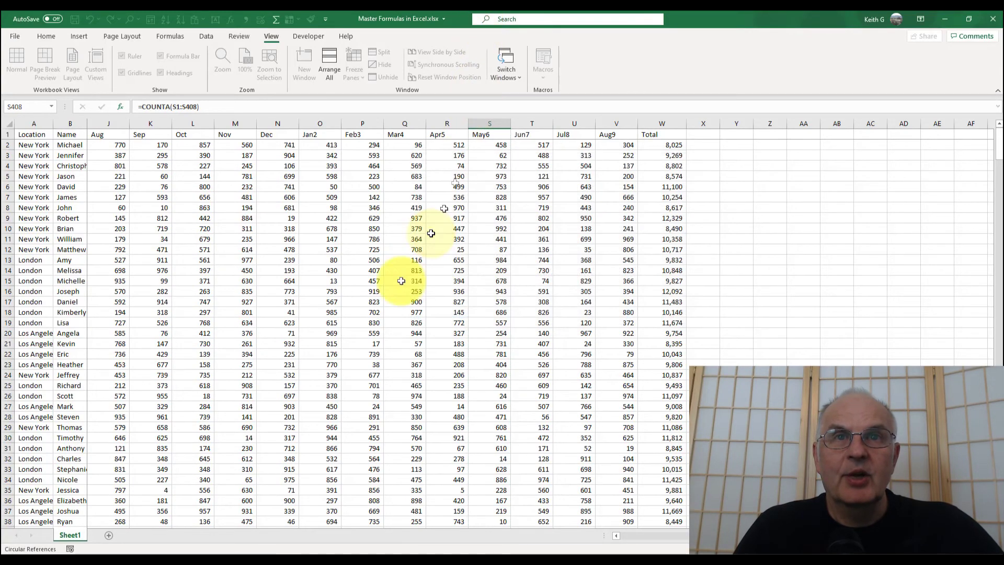
Step: Search the functions for "count" and insert COUNTBLANK in cell T409 over the Jun7 range T1:T408
scroll(499, 380, "down", 1)
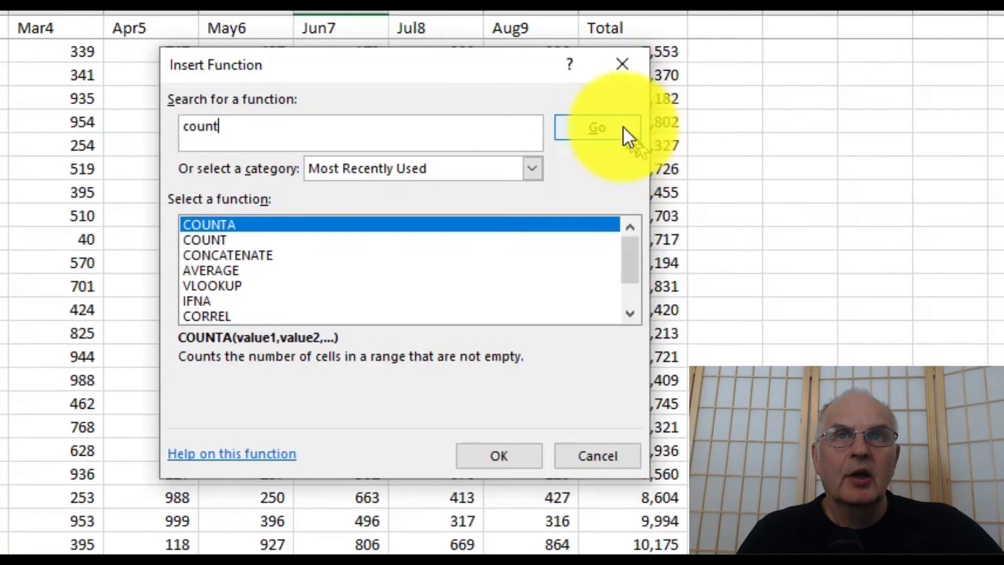
left_click(619, 127)
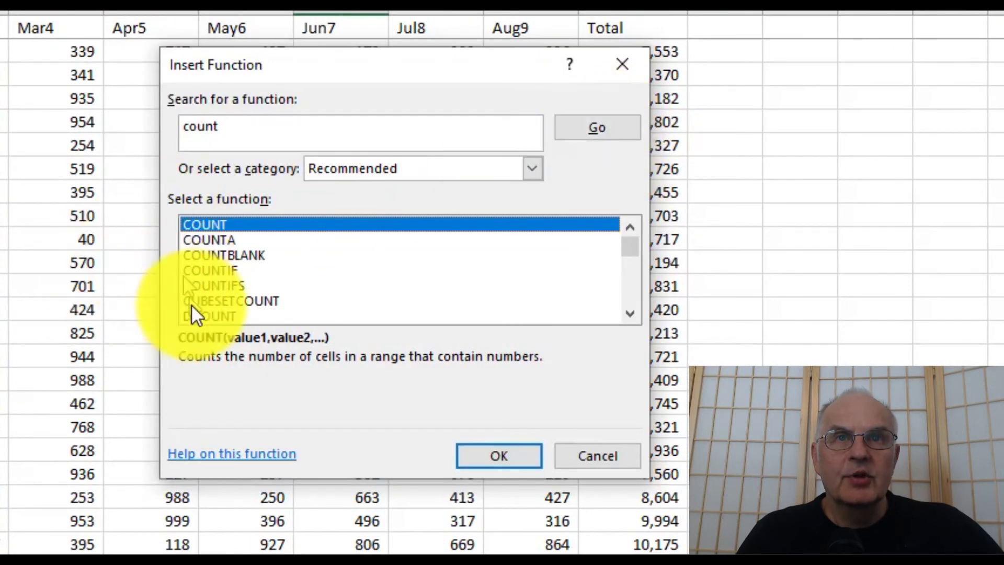
left_click(235, 256)
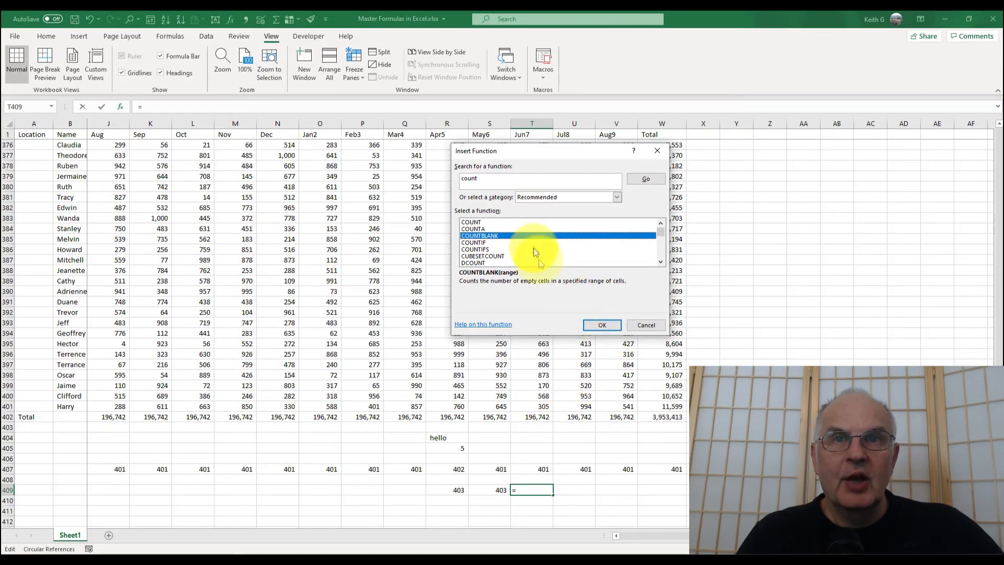
left_click(599, 323)
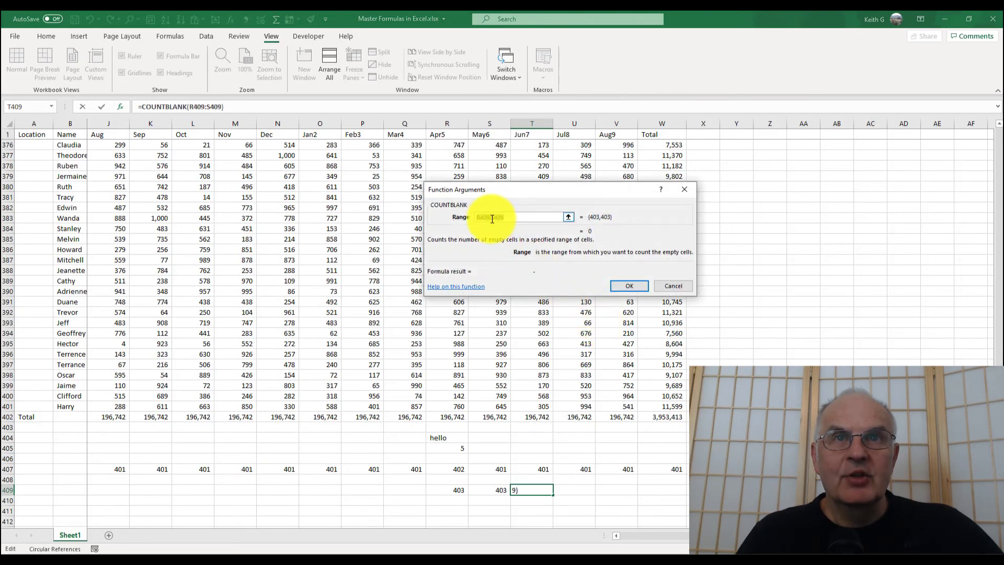
left_click_drag(438, 490, 492, 489)
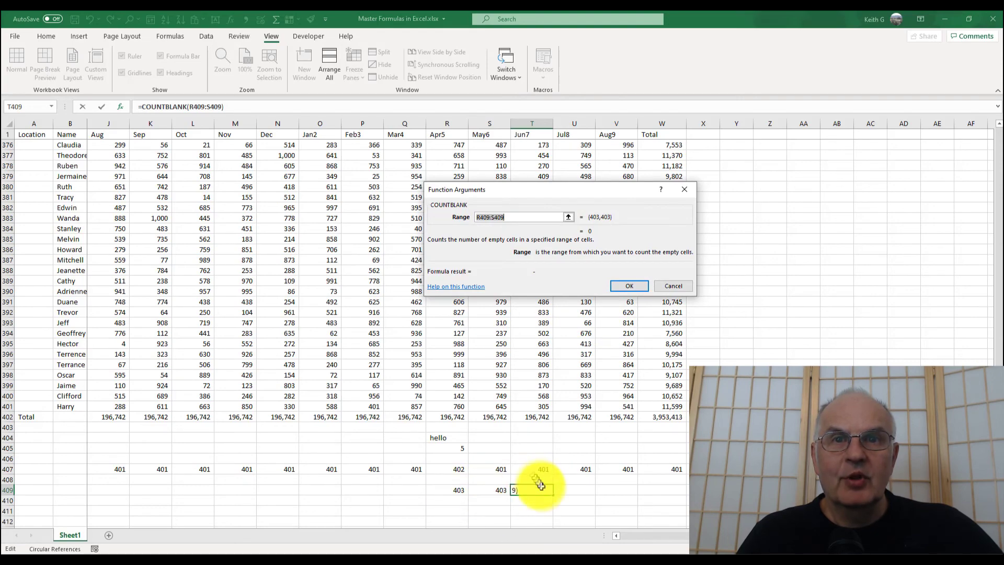
left_click_drag(540, 478, 531, 10)
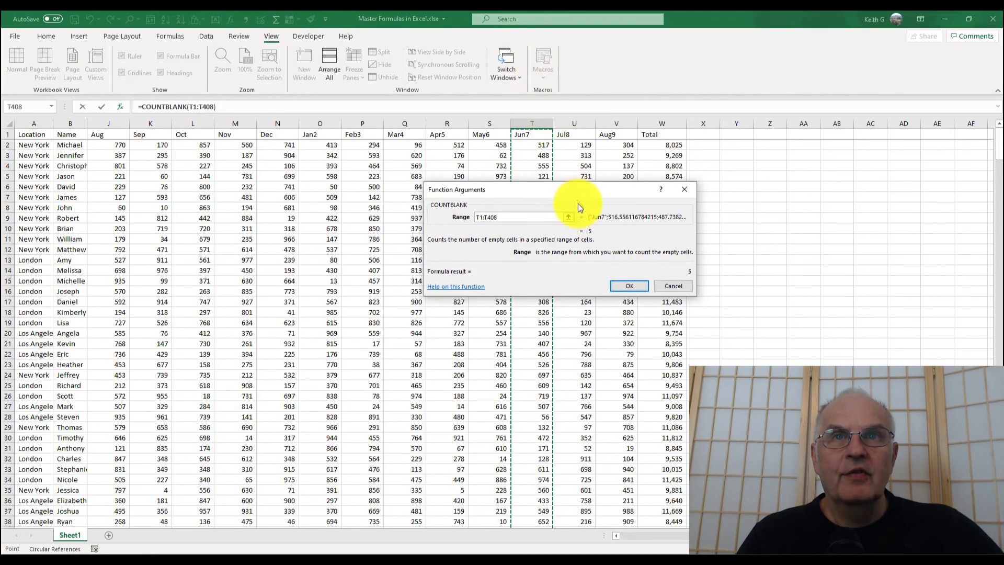
left_click(626, 287)
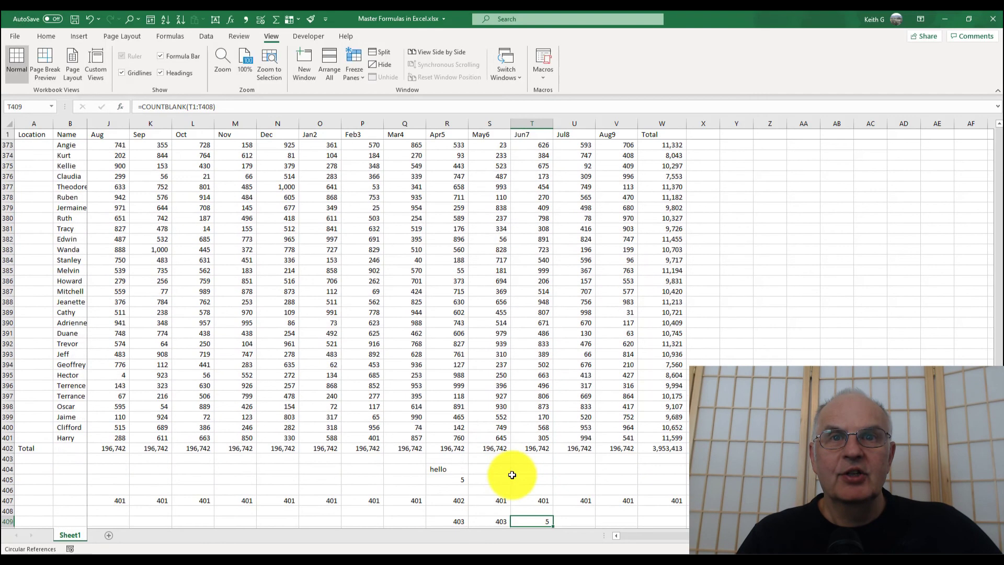